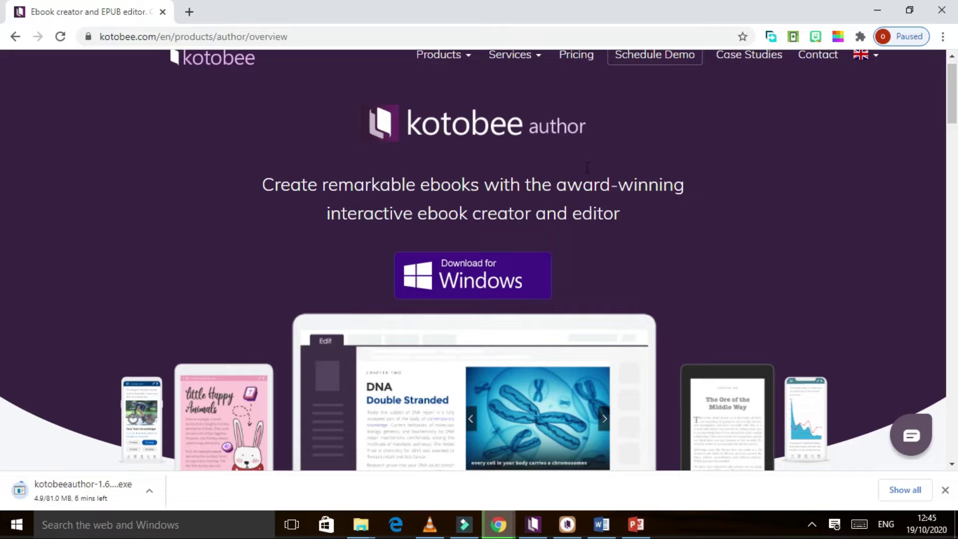
# Examine the Kotobee Author overview page and its sections on branding, interactive content, export formats, LMS integration and importing
pyautogui.moveTo(953, 111); pyautogui.dragTo(949, 72)
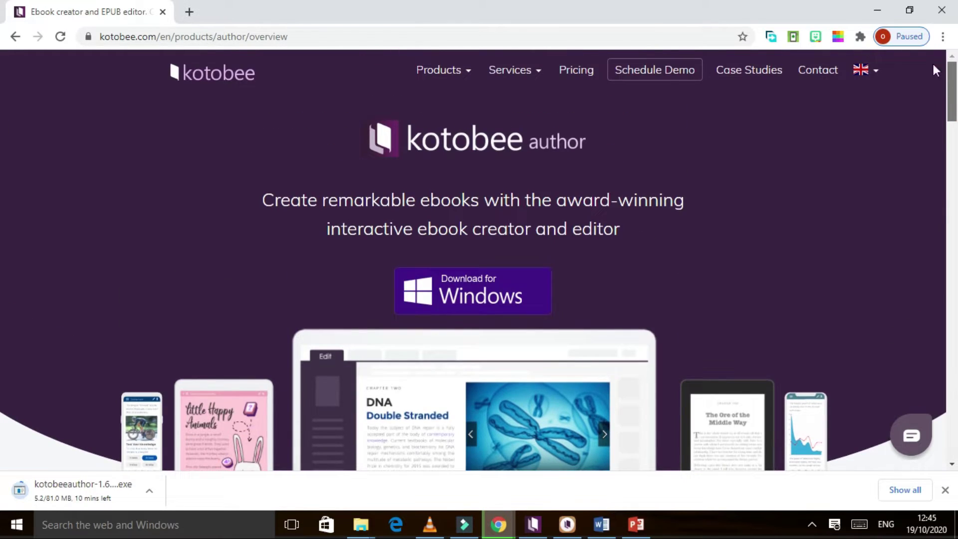
pyautogui.scroll(-1, 696, 80)
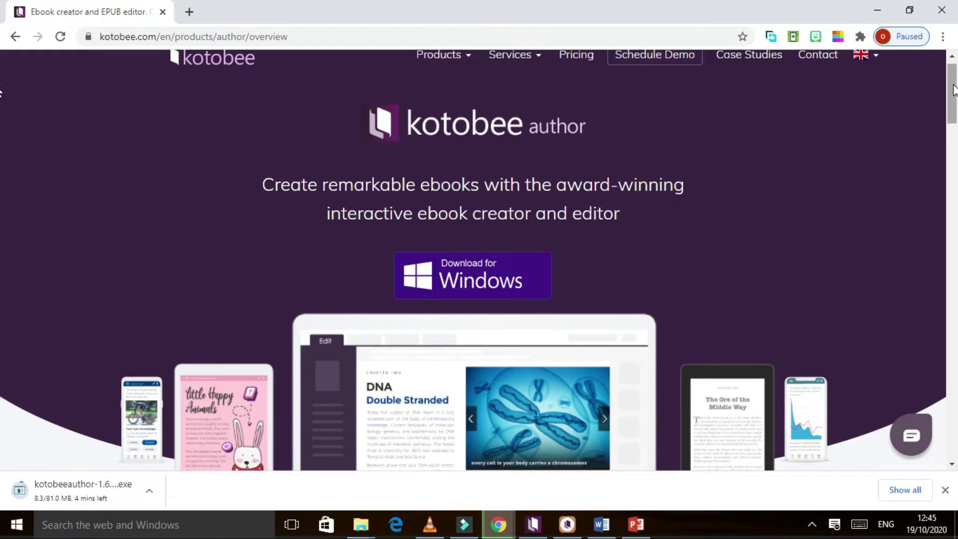
pyautogui.scroll(-4, 2, 121)
pyautogui.scroll(-3, 2, 121)
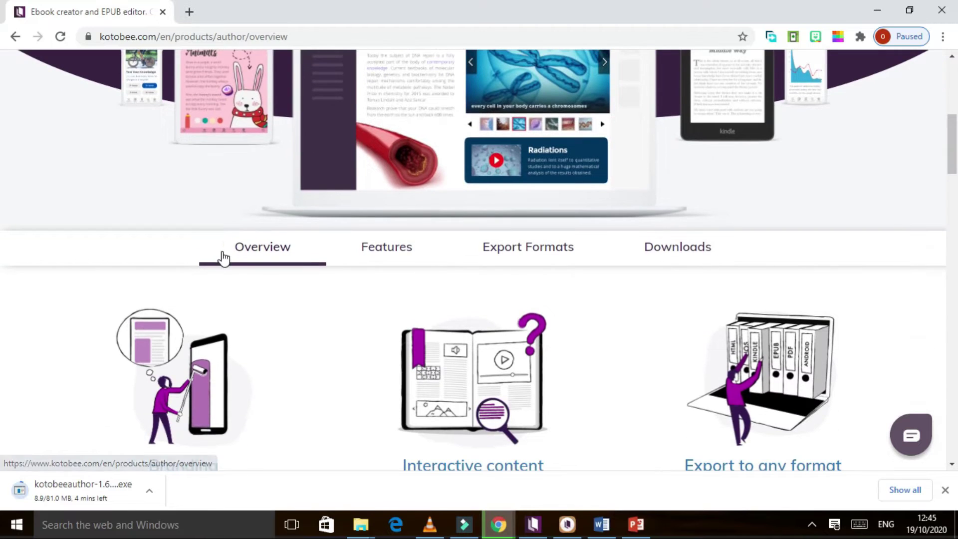
pyautogui.click(268, 259)
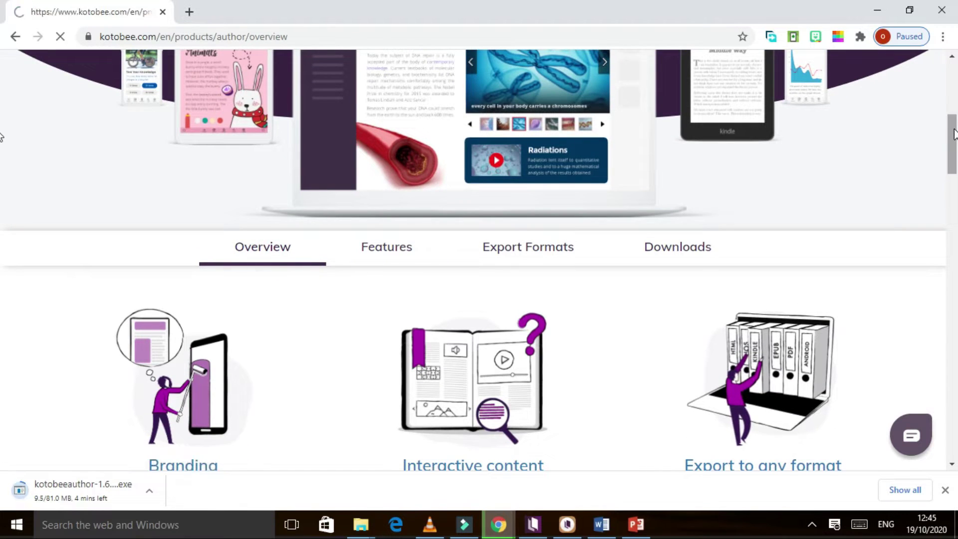
pyautogui.scroll(-2, 2, 129)
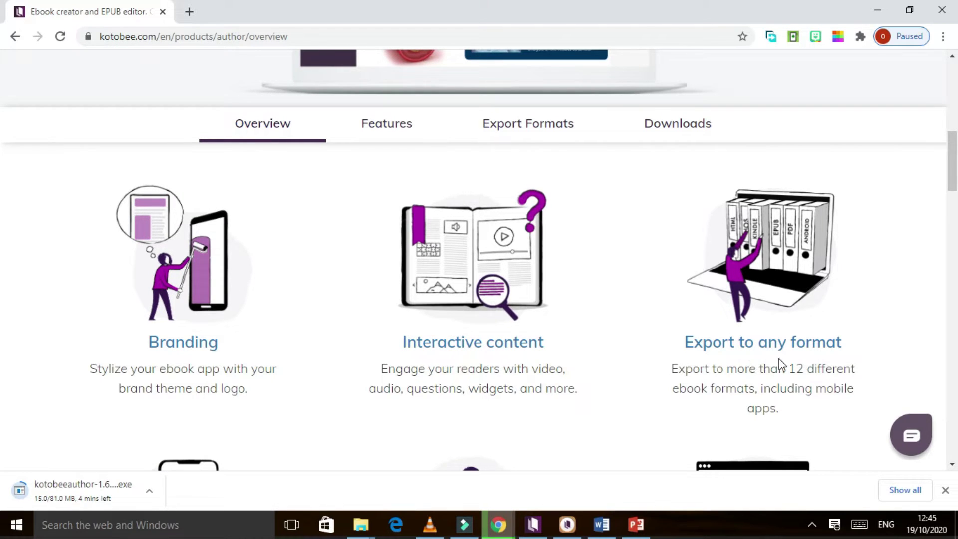
pyautogui.scroll(-5, 2, 180)
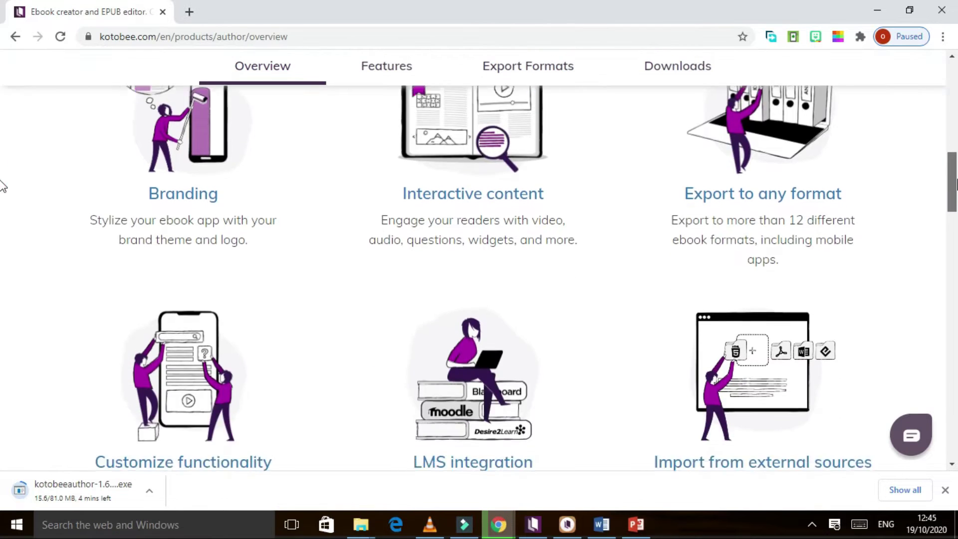
pyautogui.scroll(1, 2, 200)
pyautogui.scroll(-3, 2, 202)
pyautogui.scroll(1, 1, 205)
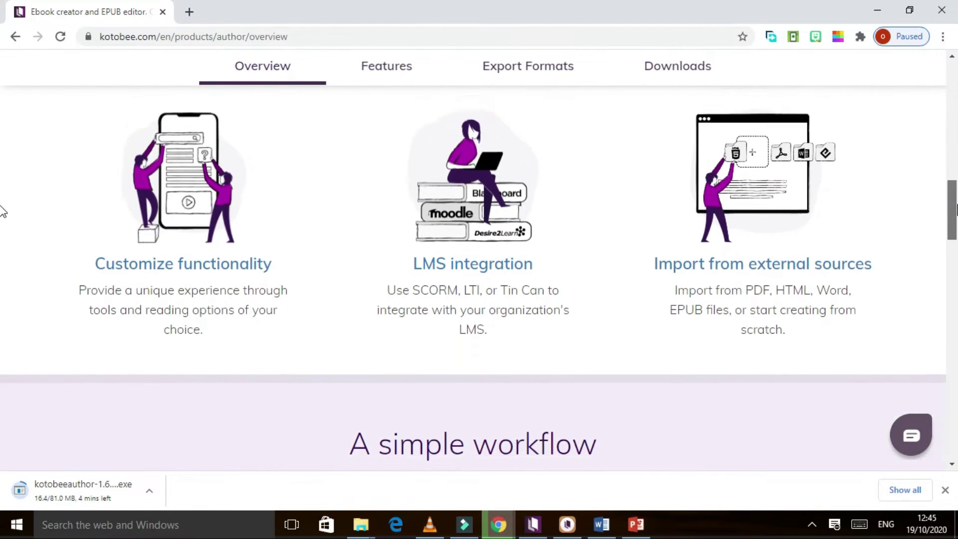
pyautogui.scroll(5, 2, 205)
pyautogui.scroll(-4, 1, 204)
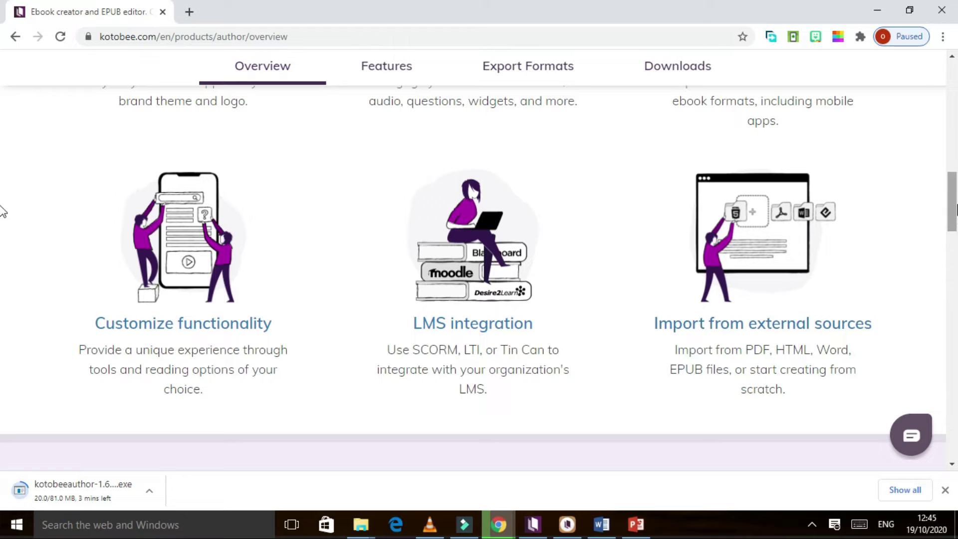
pyautogui.scroll(-2, 925, 224)
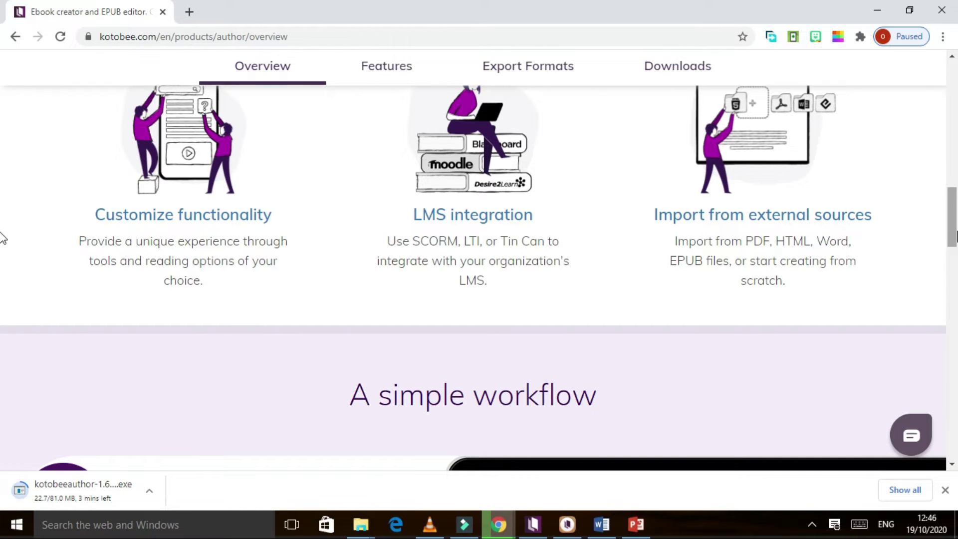
pyautogui.moveTo(953, 227); pyautogui.dragTo(498, 524)
pyautogui.moveTo(524, 536)
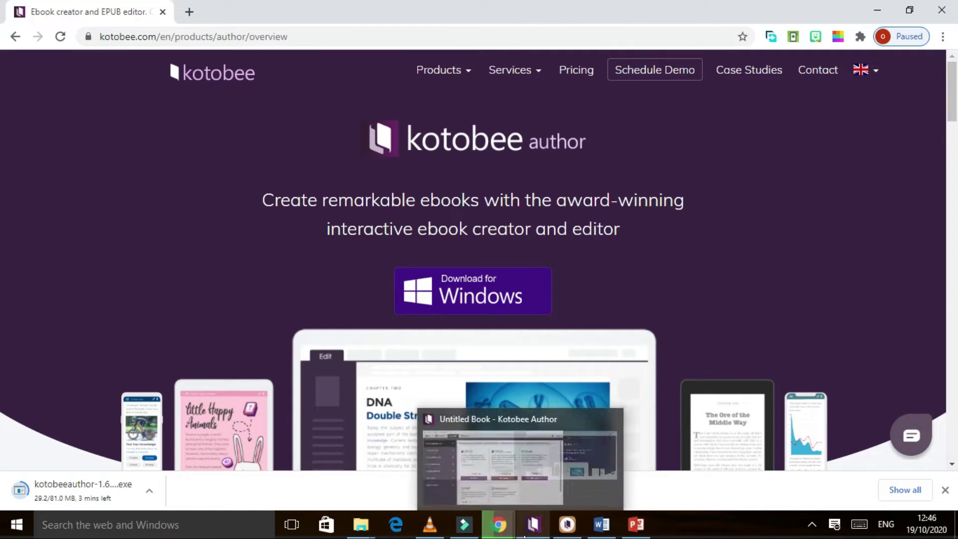
# Show the downloaded Kotobee Author installer in its folder and run kotobeeauthor-1.6.7-win64
pyautogui.click(149, 491)
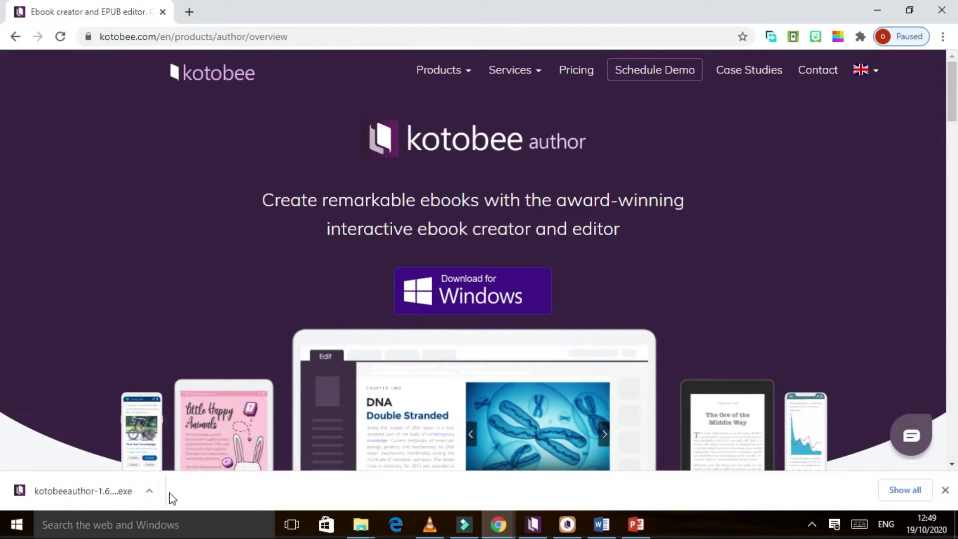
pyautogui.click(150, 491)
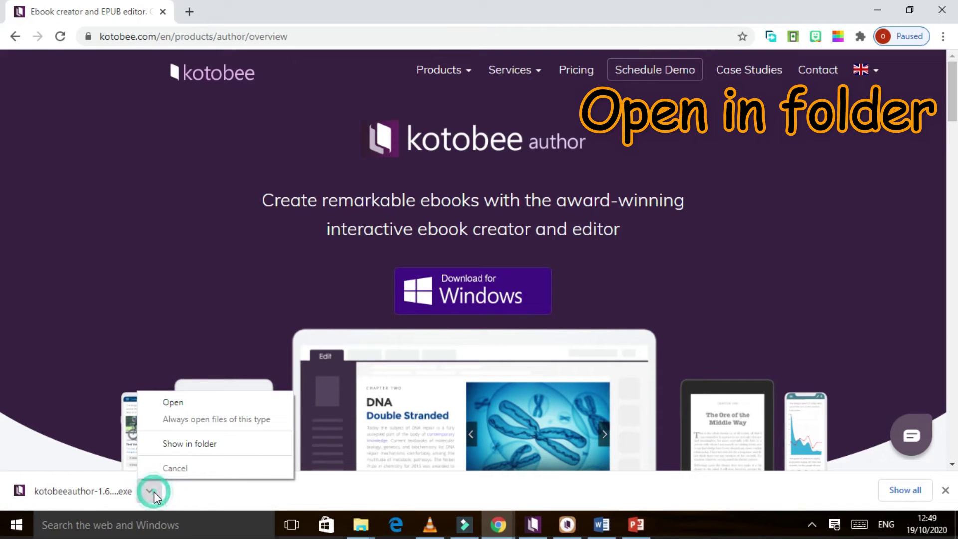
pyautogui.click(211, 443)
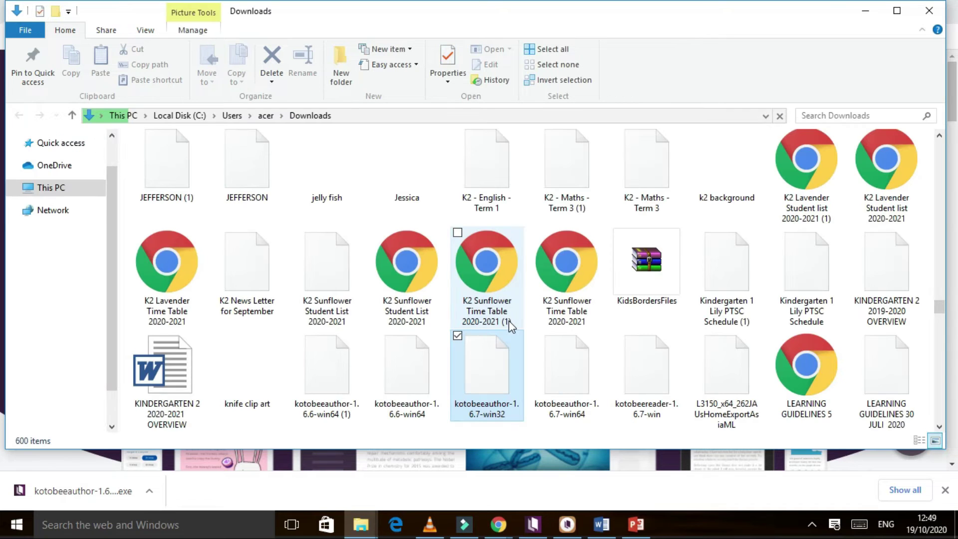
pyautogui.doubleClick(481, 379)
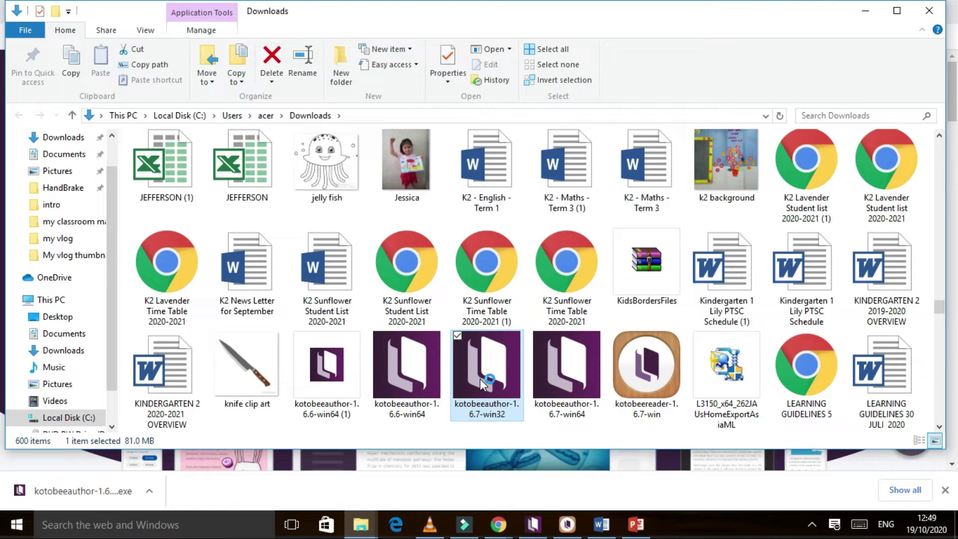
pyautogui.click(505, 379)
pyautogui.doubleClick(504, 378)
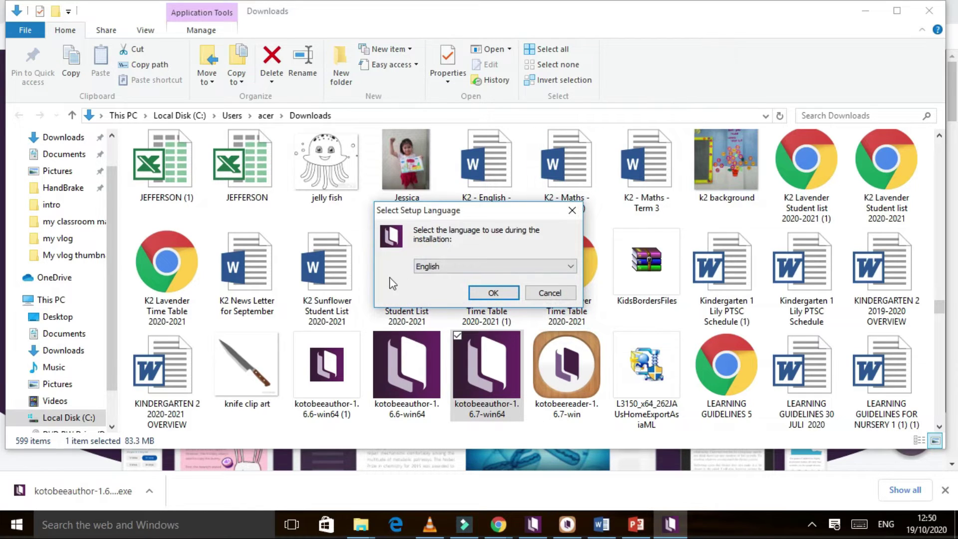
# Install Kotobee Author in English with a desktop shortcut, automatically closing conflicting applications, and finish the setup with the launch option enabled
pyautogui.click(499, 294)
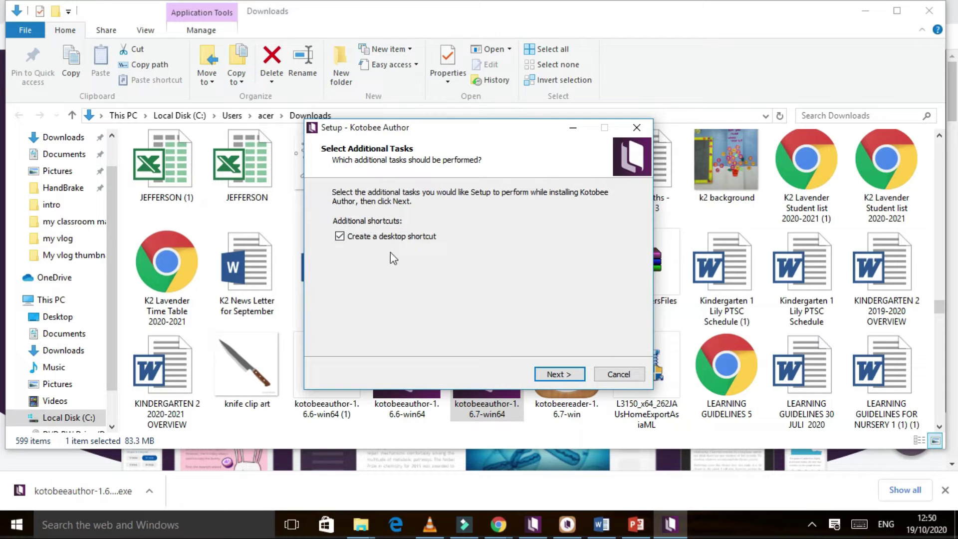
pyautogui.click(560, 375)
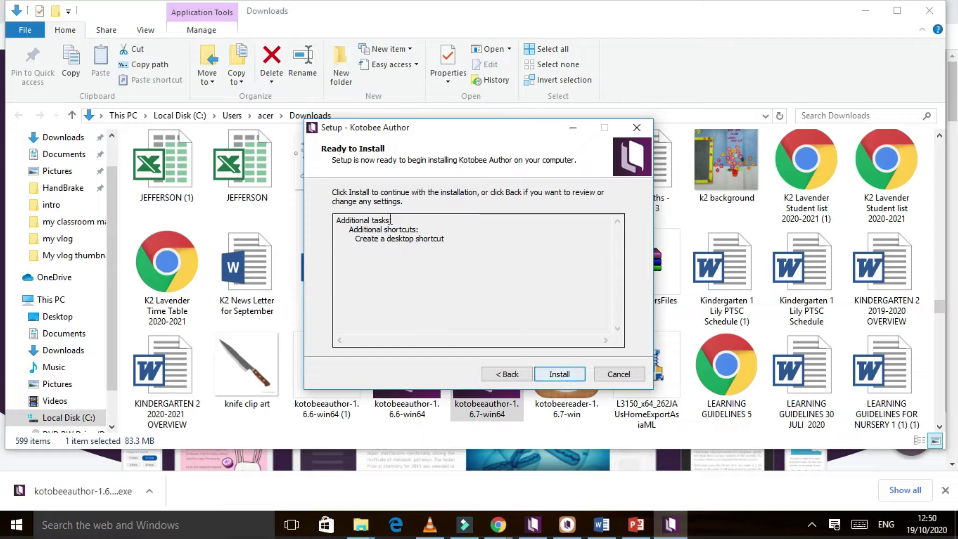
pyautogui.click(565, 378)
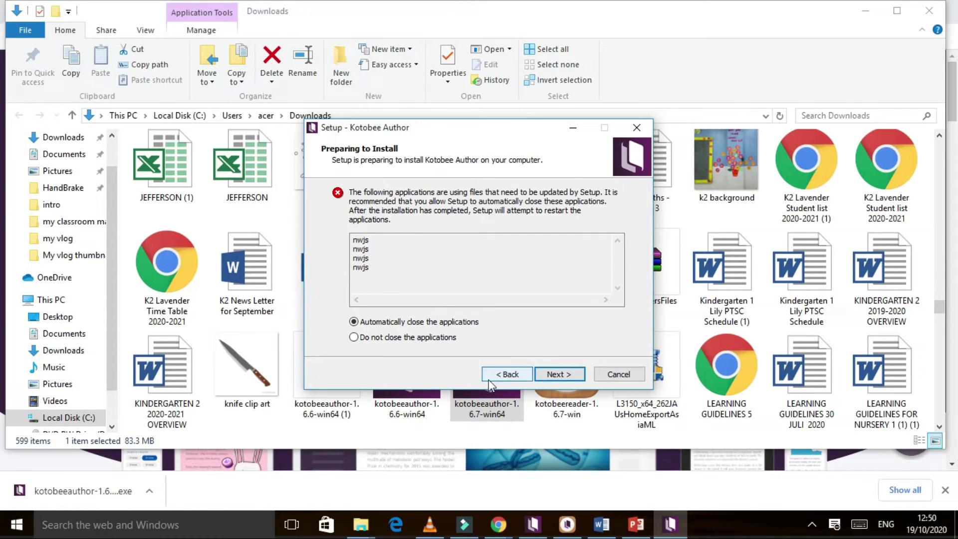
pyautogui.click(563, 378)
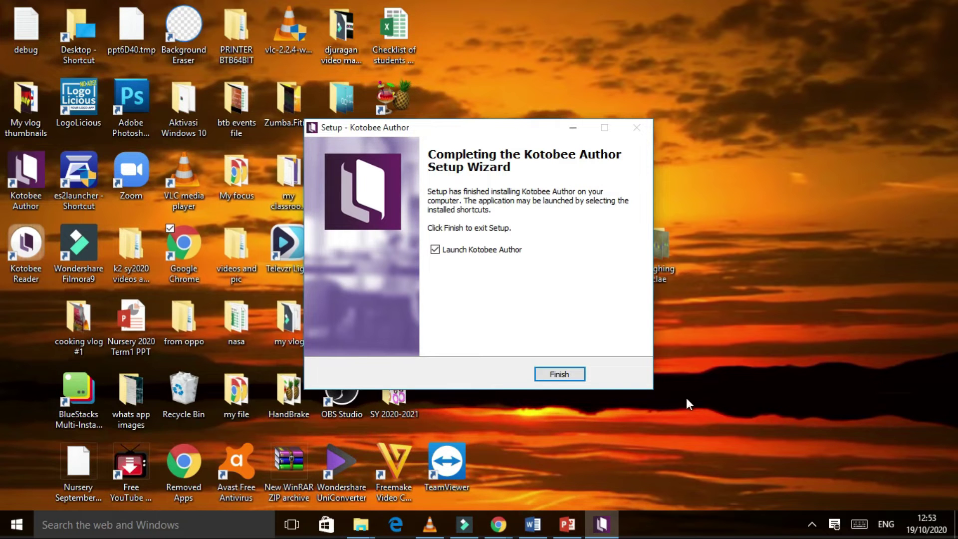
pyautogui.click(558, 378)
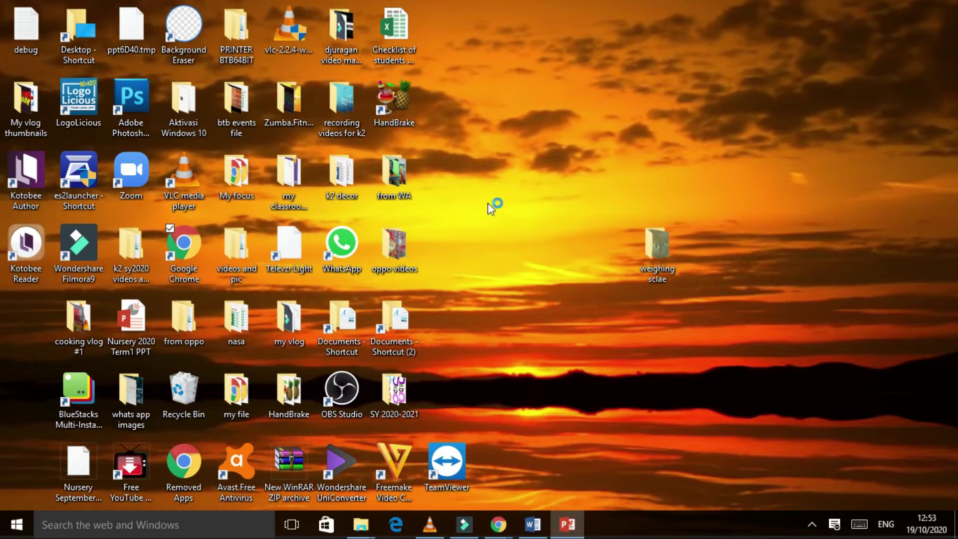
# Start a new book with the Reflowable layout in Kotobee Author and open the serial number registration page
pyautogui.click(34, 192)
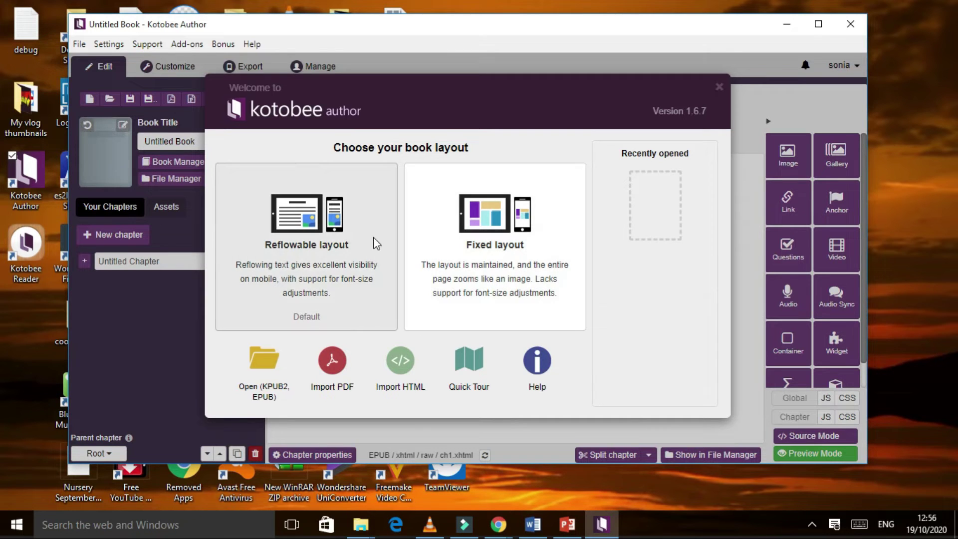
pyautogui.click(326, 250)
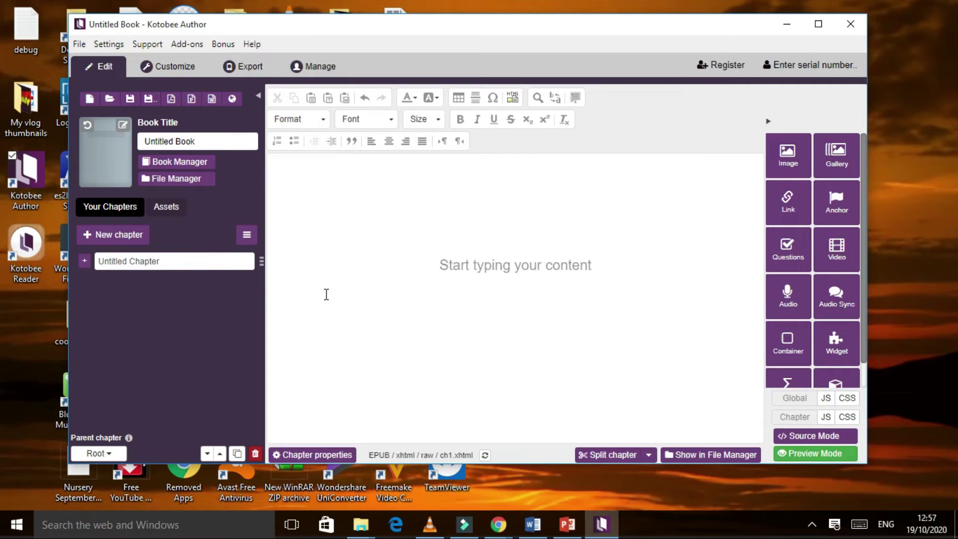
pyautogui.click(724, 65)
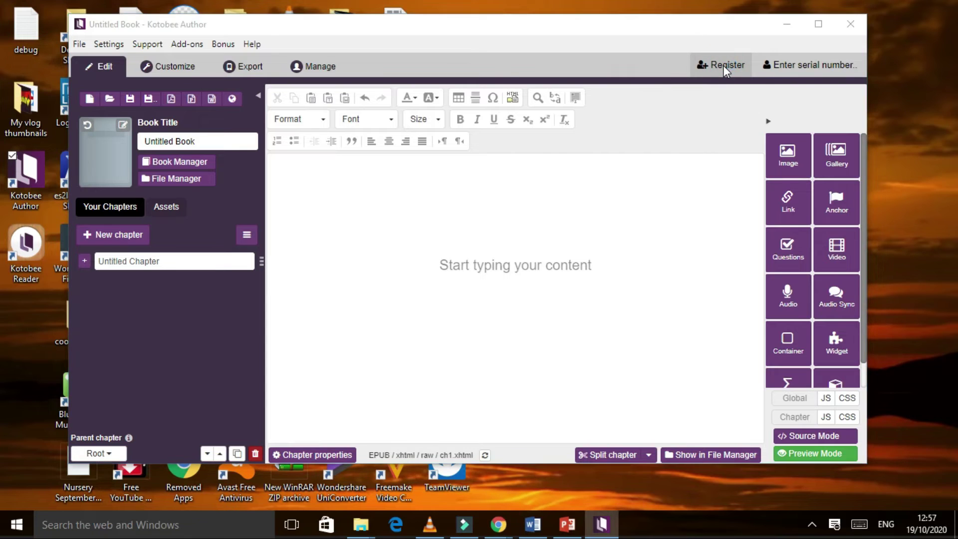
# Fill in the registrant's e-mail address in the registration form, clearing the wrong entry first
pyautogui.click(366, 259)
pyautogui.press('BackSpace')
pyautogui.press('BackSpace')
pyautogui.press('BackSpace')
pyautogui.press('BackSpace')
pyautogui.press('BackSpace')
pyautogui.press('BackSpace')
pyautogui.press('BackSpace')
pyautogui.press('BackSpace')
pyautogui.press('BackSpace')
pyautogui.press('BackSpace')
pyautogui.press('BackSpace')
pyautogui.press('BackSpace')
pyautogui.press('BackSpace')
pyautogui.press('BackSpace')
pyautogui.press('BackSpace')
pyautogui.press('BackSpace')
pyautogui.press('BackSpace')
pyautogui.press('BackSpace')
pyautogui.press('BackSpace')
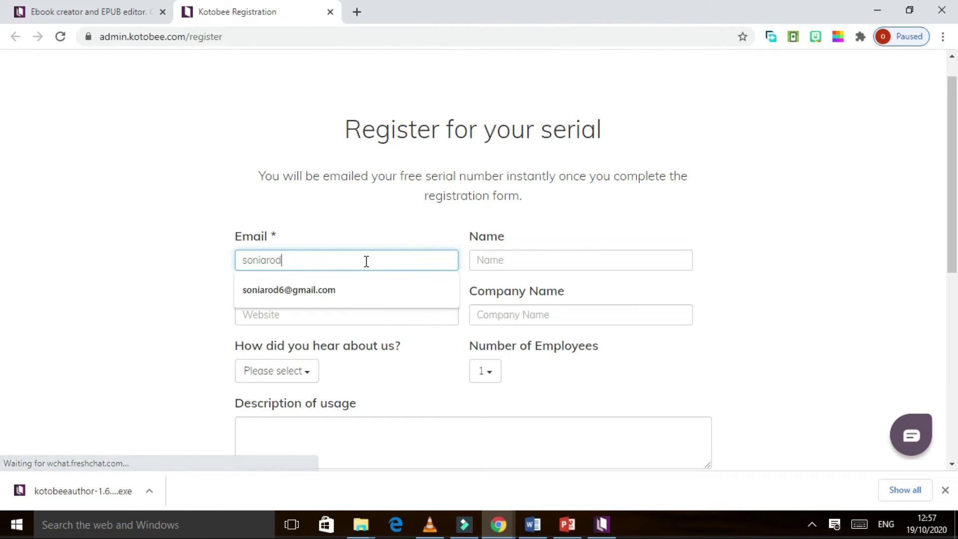
pyautogui.write('teacher')
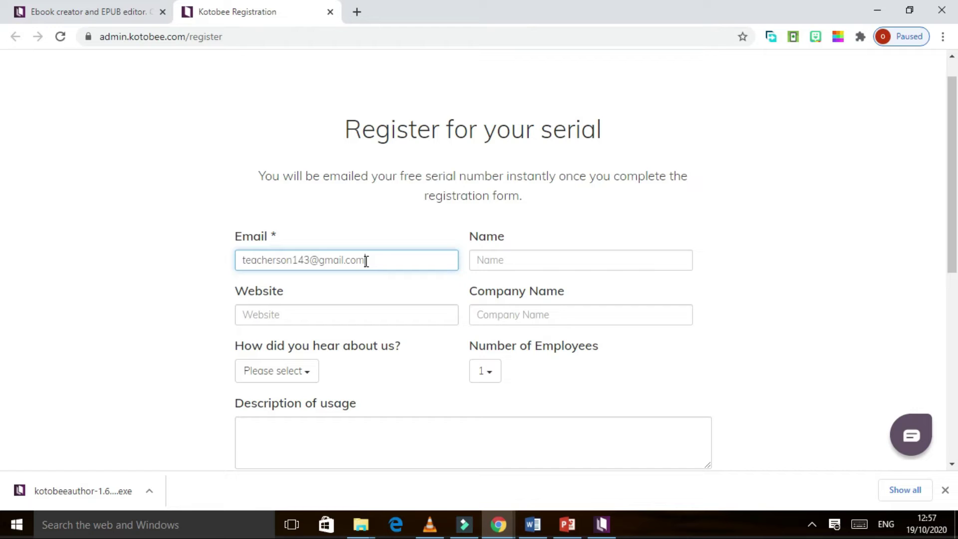
# Fill in the registrant's name and enter "mes" as the company name
pyautogui.click(513, 261)
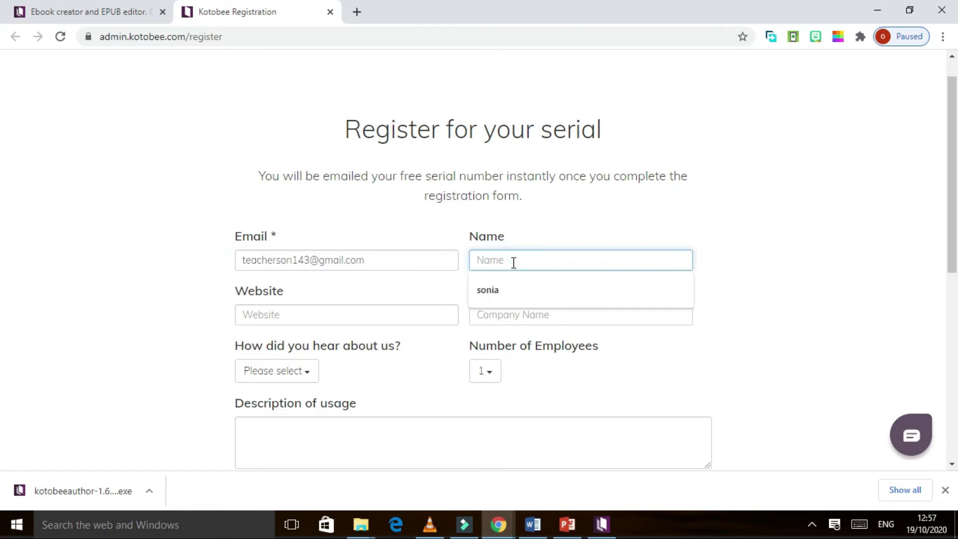
pyautogui.click(487, 289)
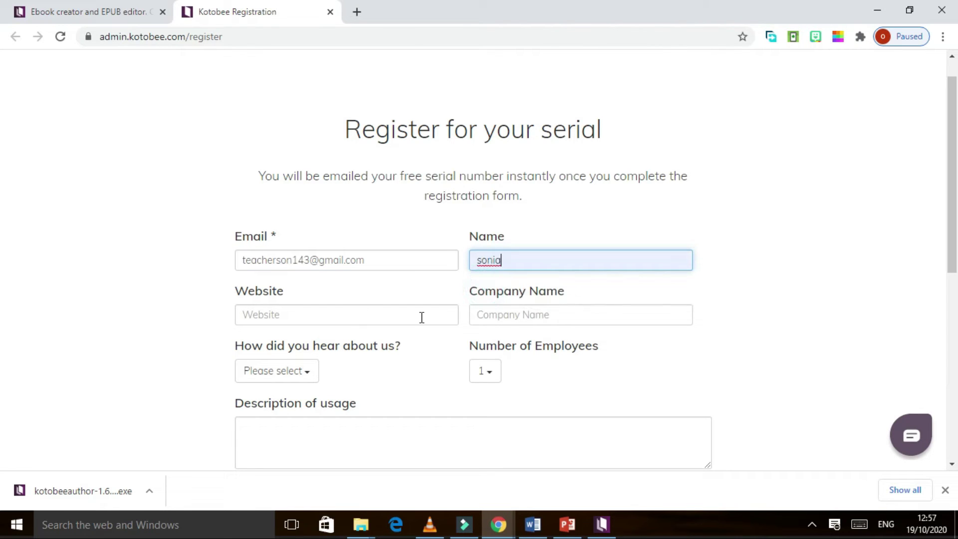
pyautogui.click(522, 320)
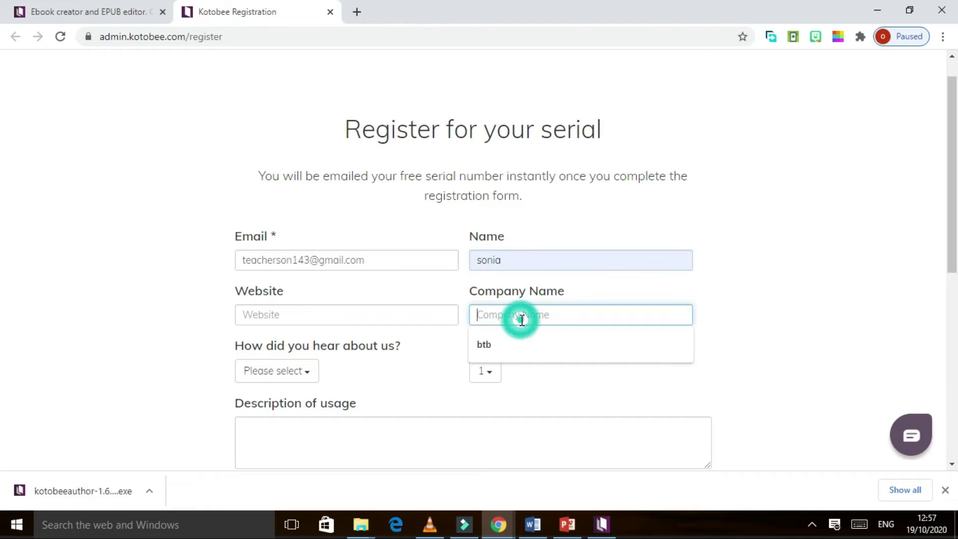
pyautogui.write('b')
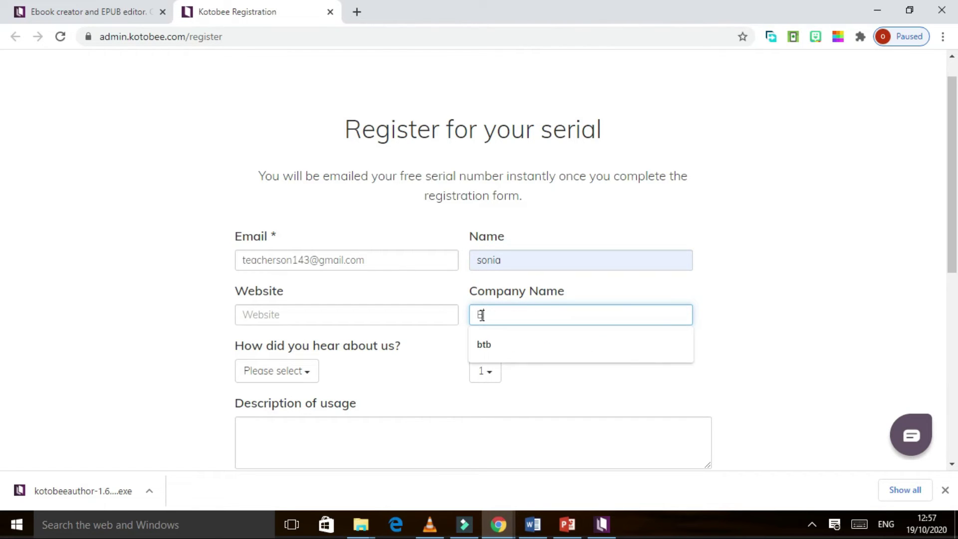
pyautogui.press('BackSpace')
pyautogui.write('n')
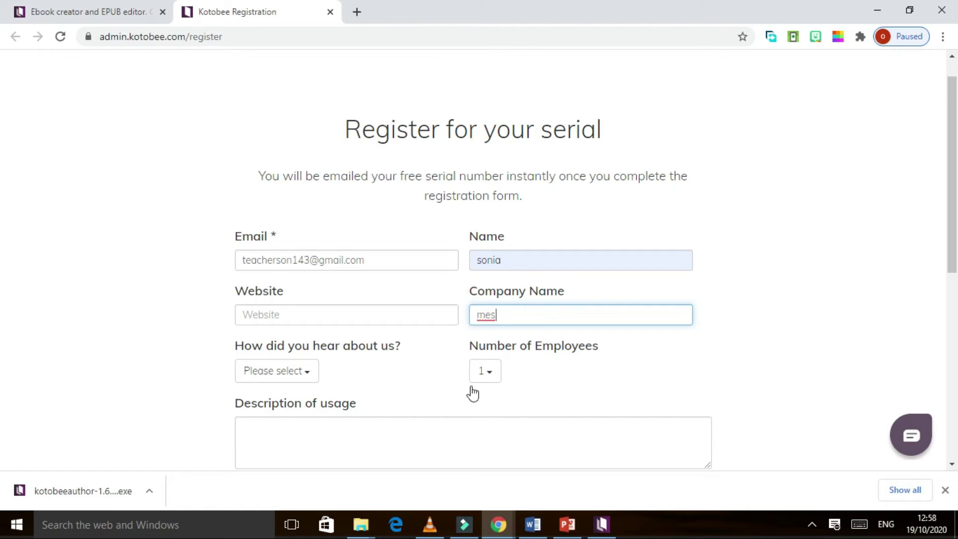
# Set how you heard about Kotobee to YouTube video and enter "for teaching" as the description of usage
pyautogui.click(306, 378)
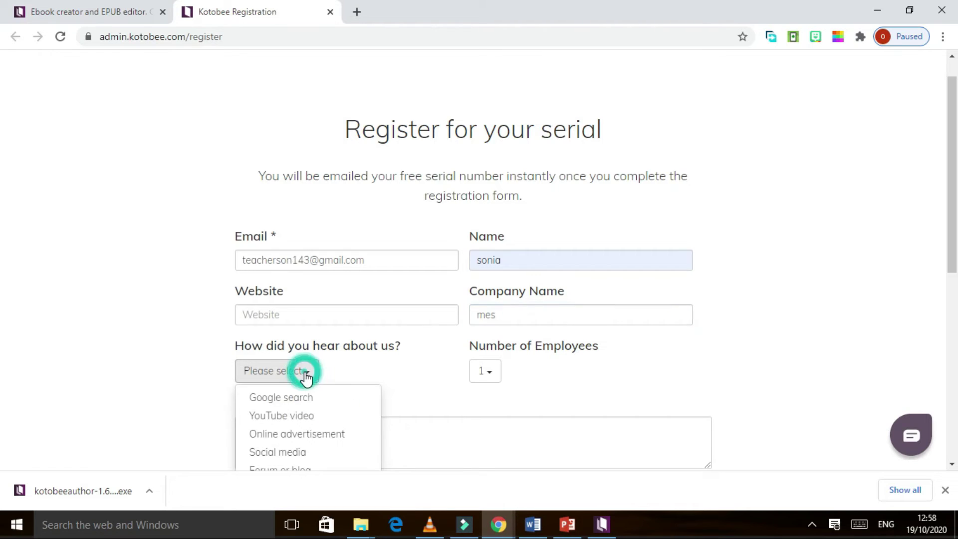
pyautogui.click(299, 419)
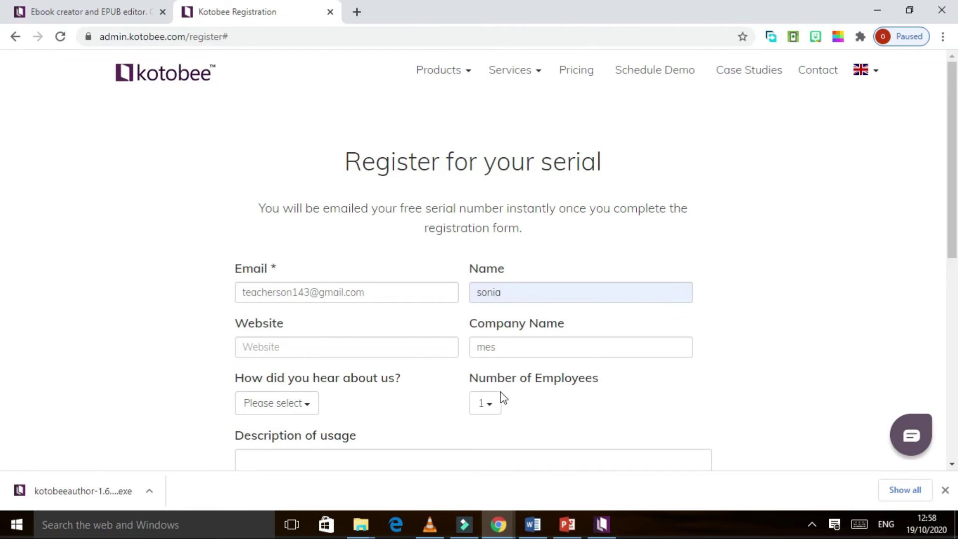
pyautogui.click(286, 466)
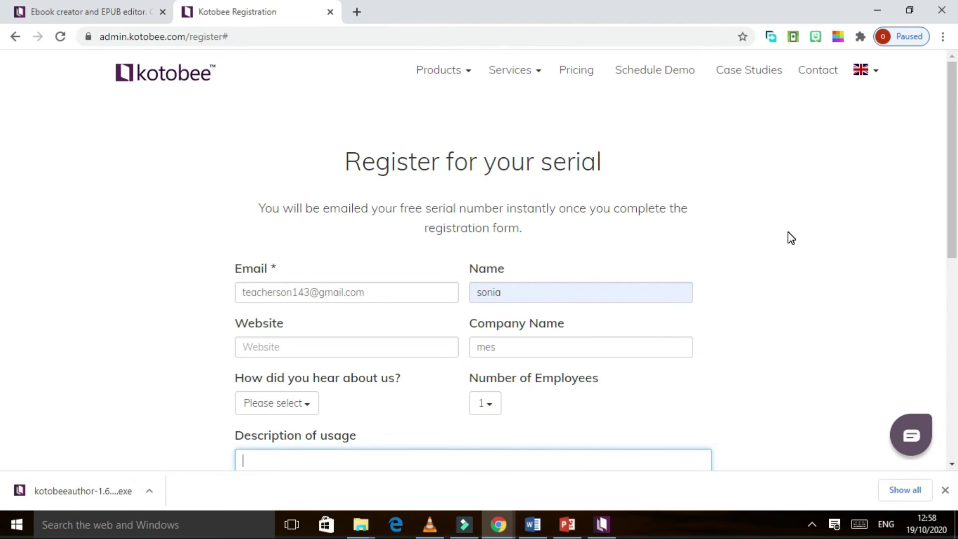
pyautogui.write('for tea')
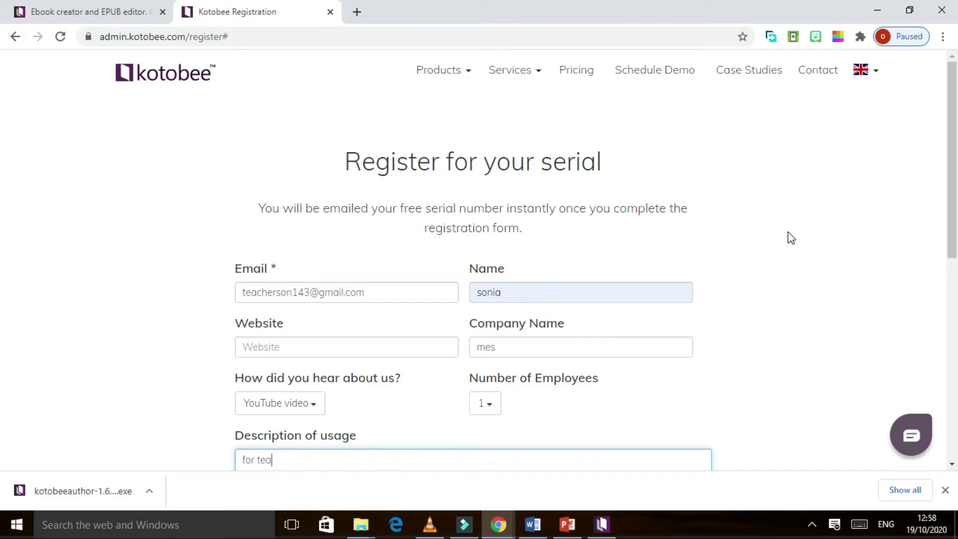
pyautogui.write('ching')
pyautogui.scroll(-4, 953, 152)
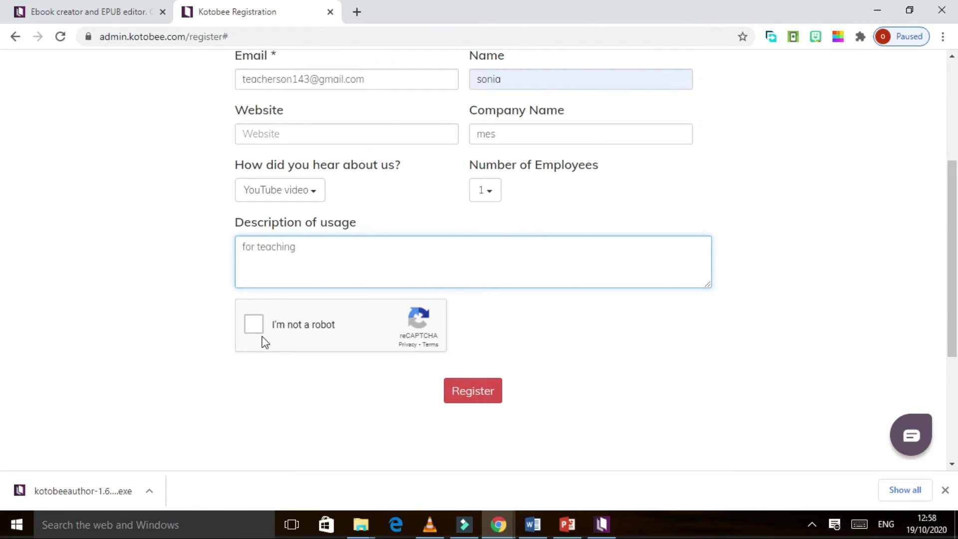
# Complete the "I'm not a robot" check and submit the Kotobee registration form
pyautogui.click(254, 323)
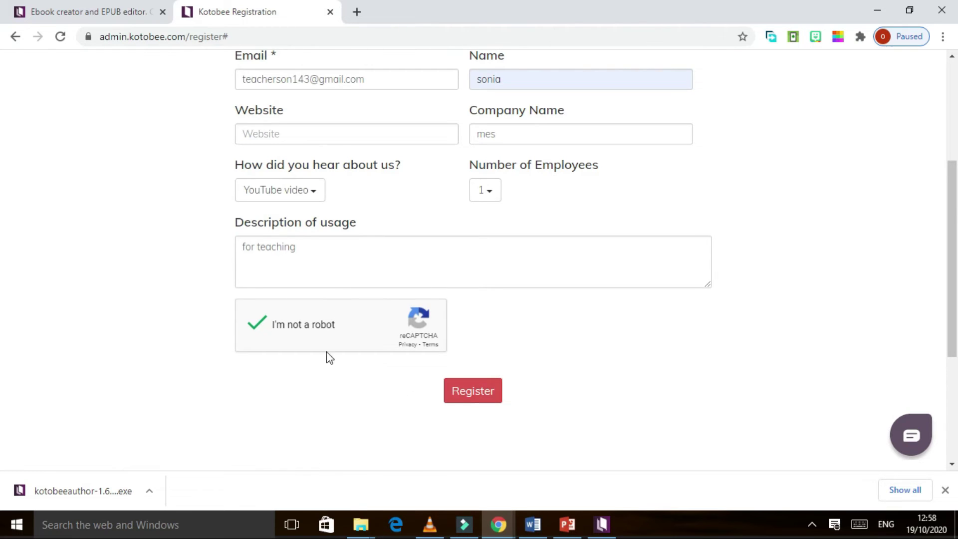
pyautogui.click(474, 395)
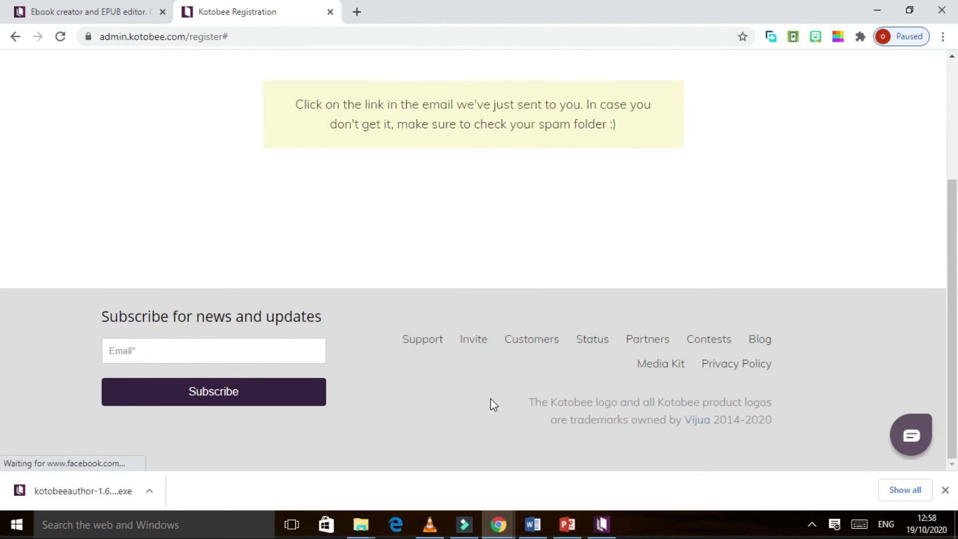
pyautogui.scroll(3, 955, 252)
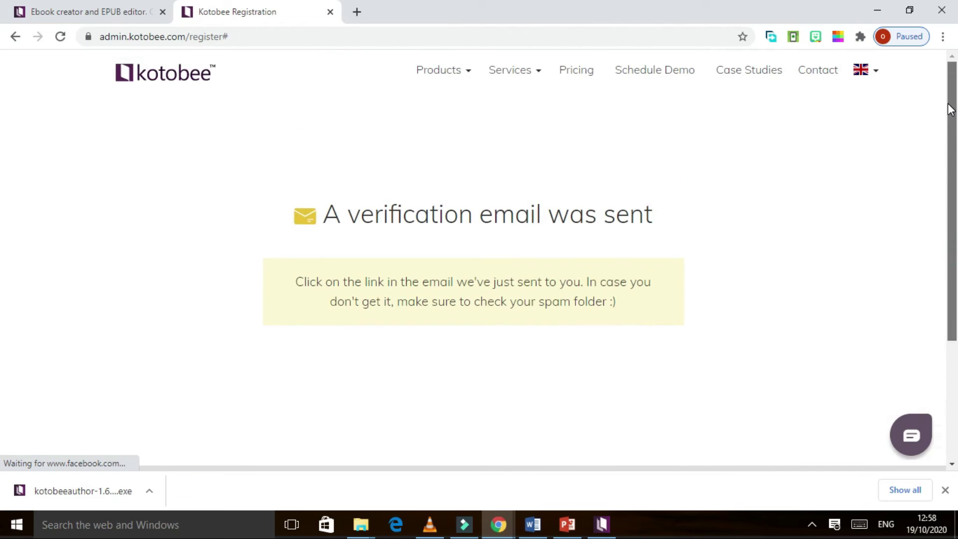
# Open Gmail in a new browser tab
pyautogui.click(356, 12)
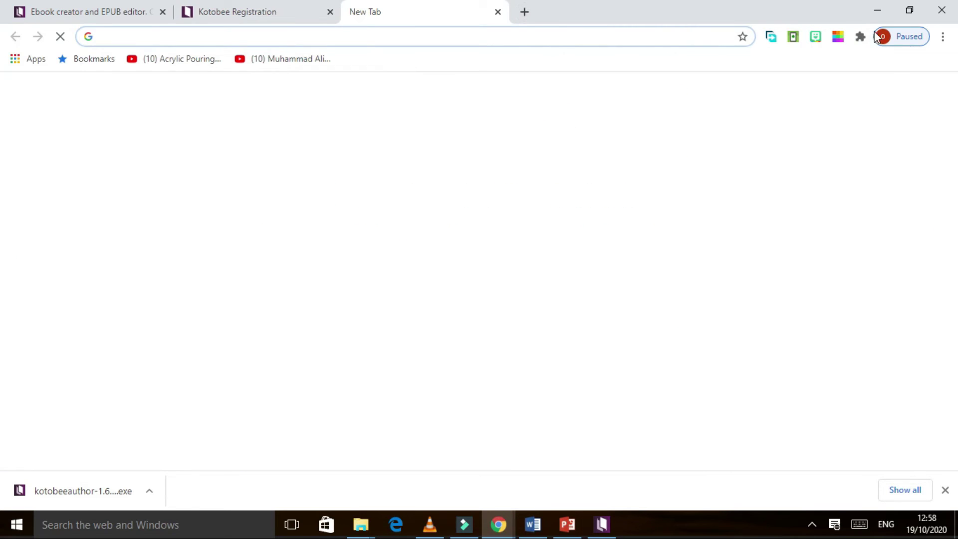
pyautogui.click(943, 37)
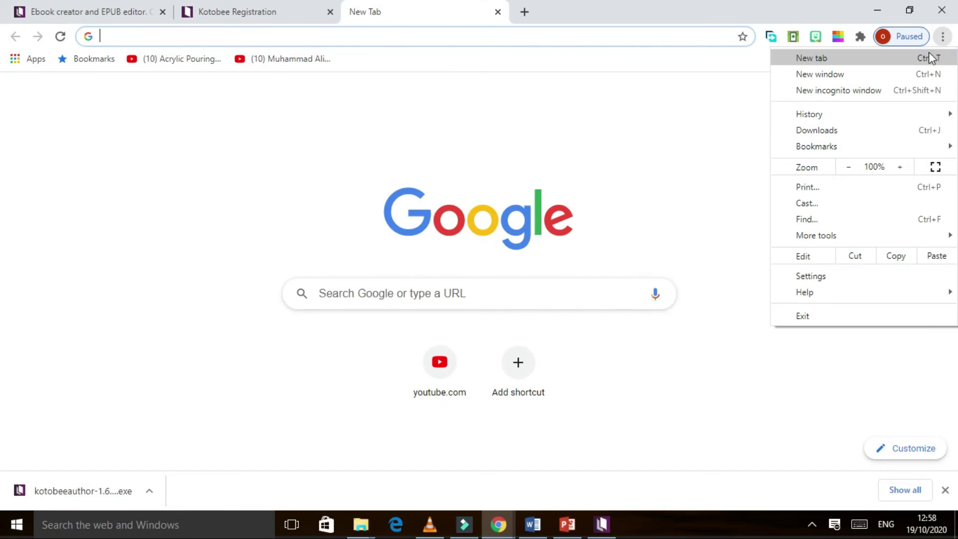
pyautogui.click(943, 36)
pyautogui.click(859, 97)
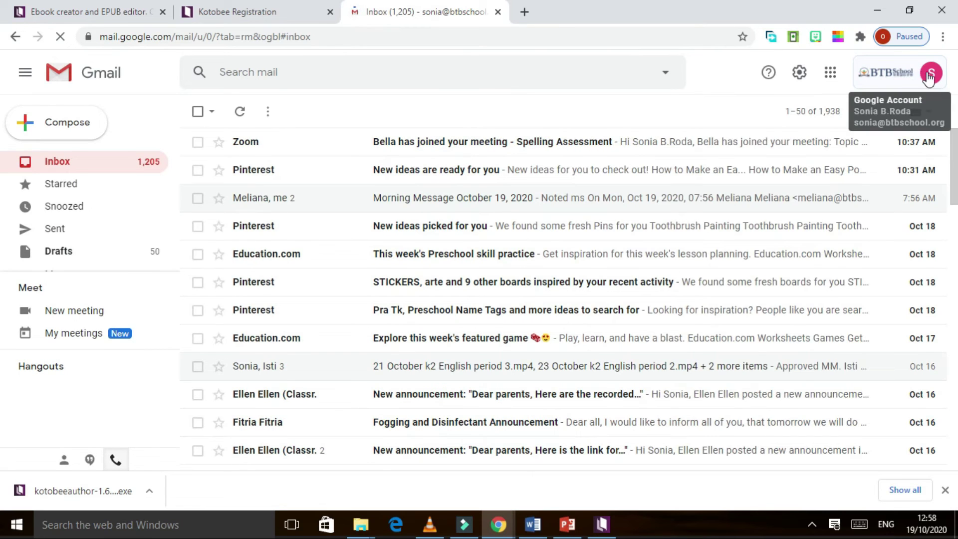
# Switch Gmail to the account used for the registration, close the other account's inbox, and sign in with the account password
pyautogui.click(929, 77)
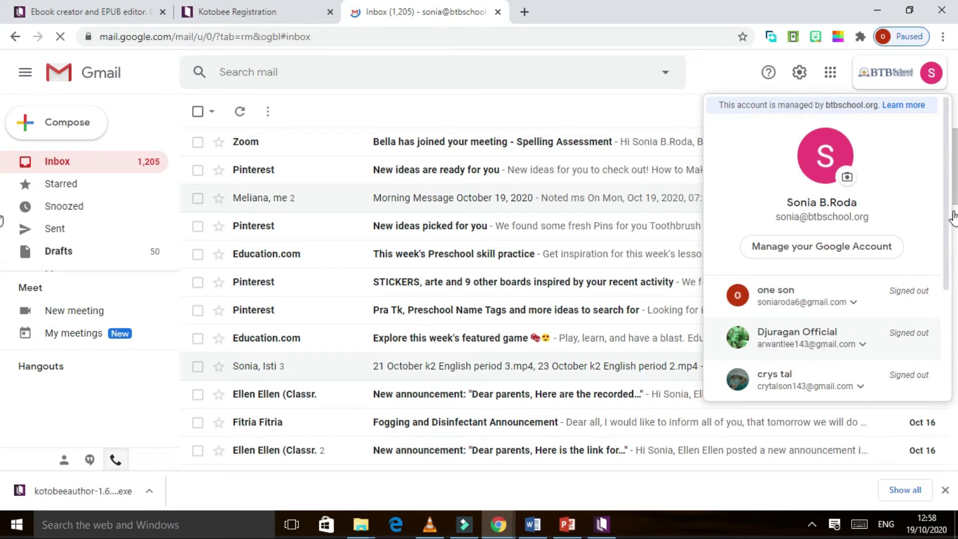
pyautogui.moveTo(946, 199); pyautogui.dragTo(947, 262)
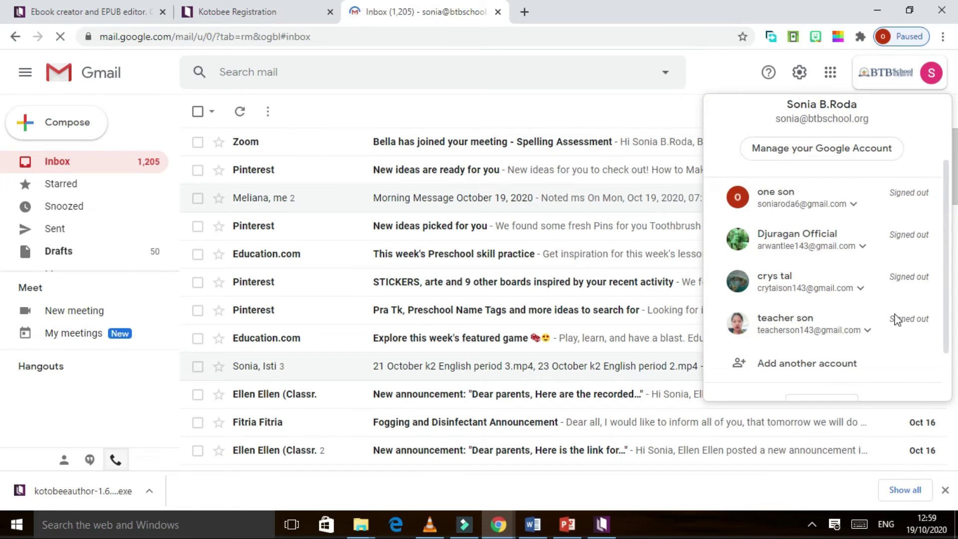
pyautogui.click(797, 336)
pyautogui.click(789, 357)
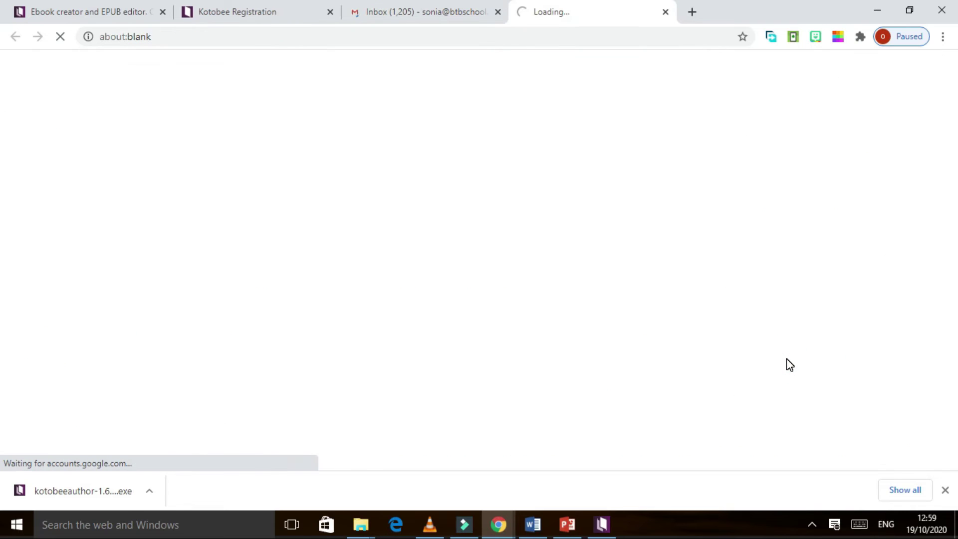
pyautogui.click(502, 14)
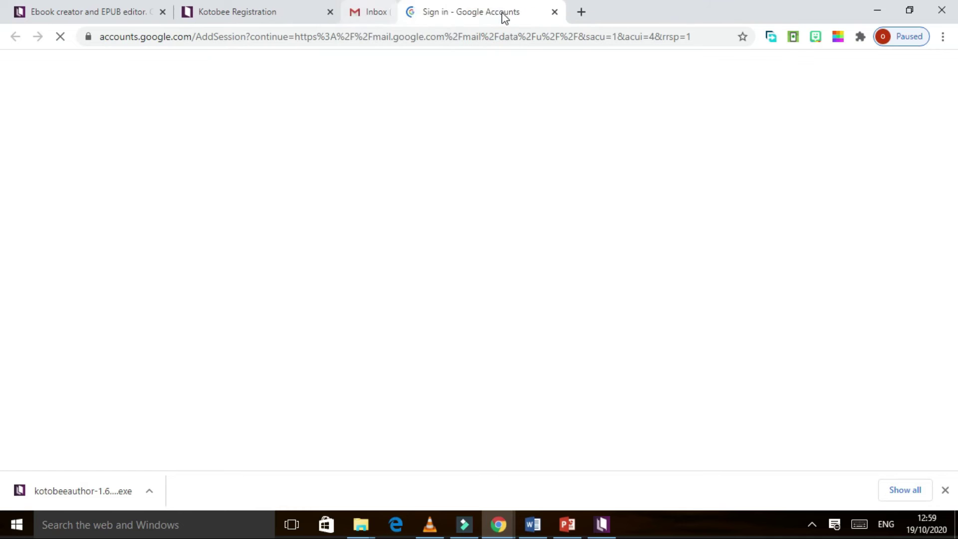
pyautogui.click(576, 264)
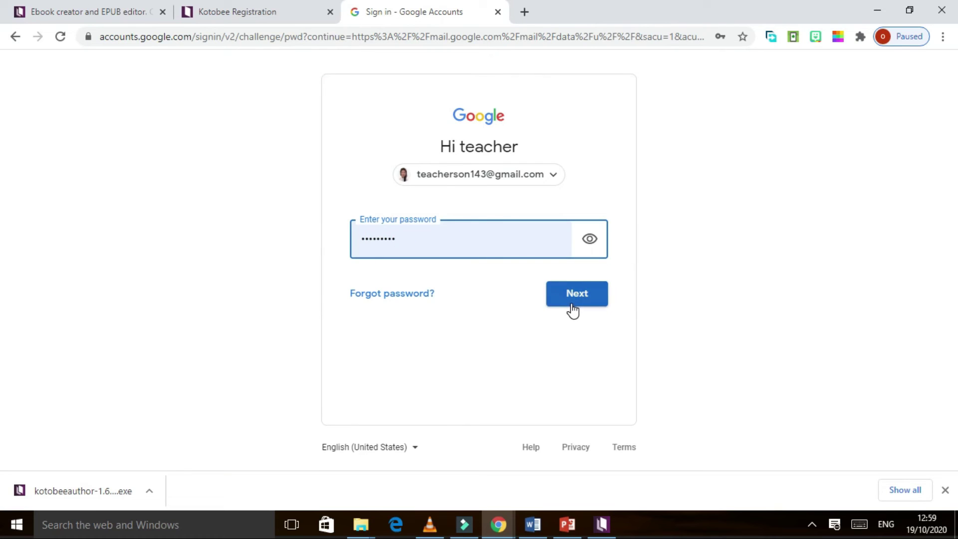
pyautogui.click(573, 309)
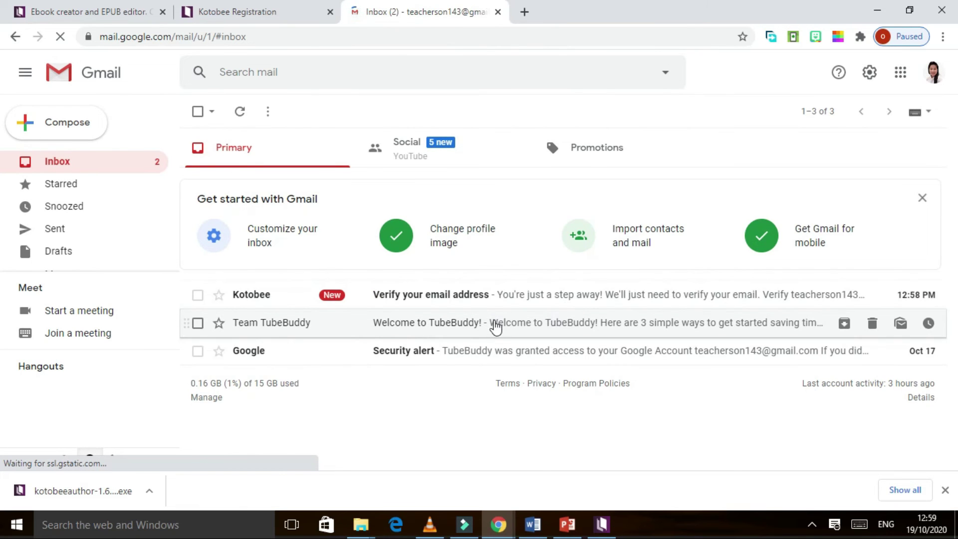
# Open the "Verify your email address" message from Kotobee and follow its verification link
pyautogui.click(421, 298)
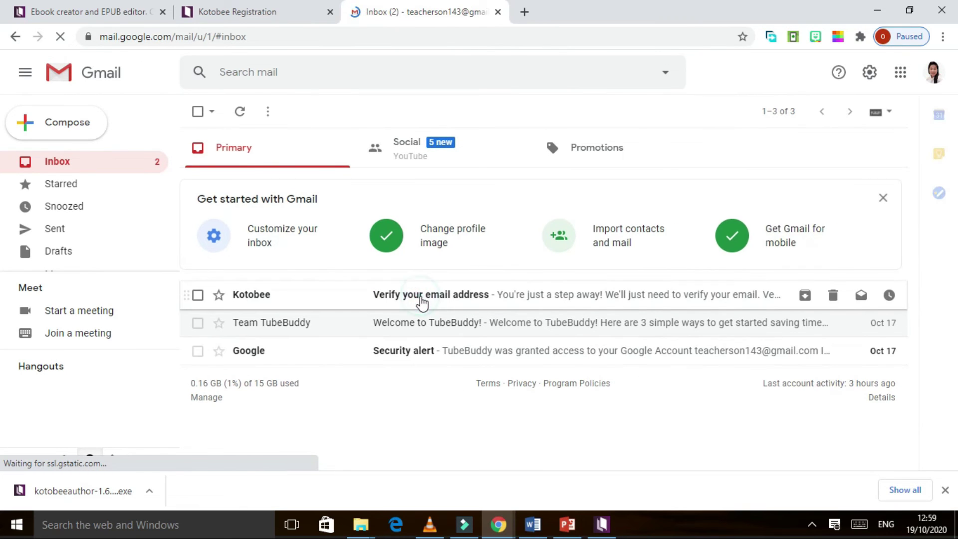
pyautogui.click(420, 296)
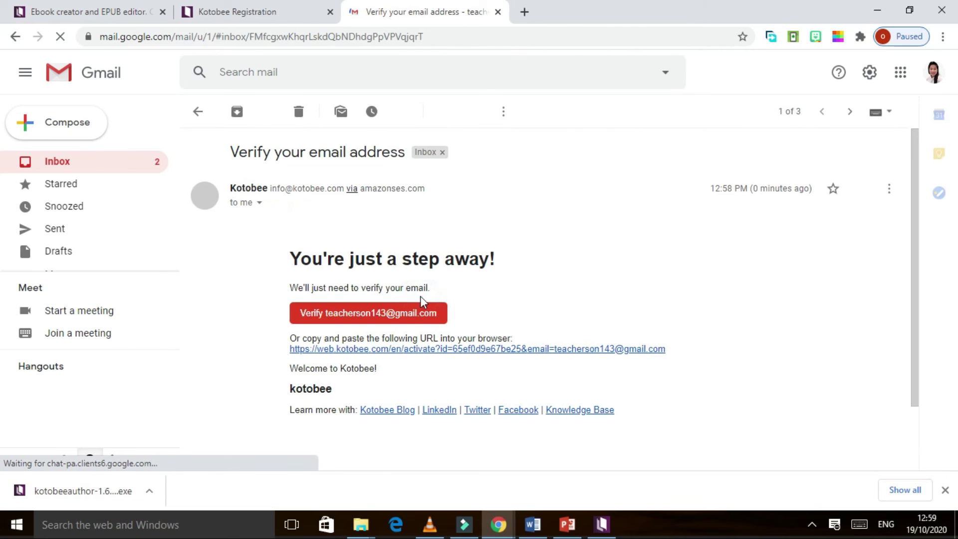
pyautogui.click(914, 180)
pyautogui.moveTo(913, 179); pyautogui.dragTo(705, 222)
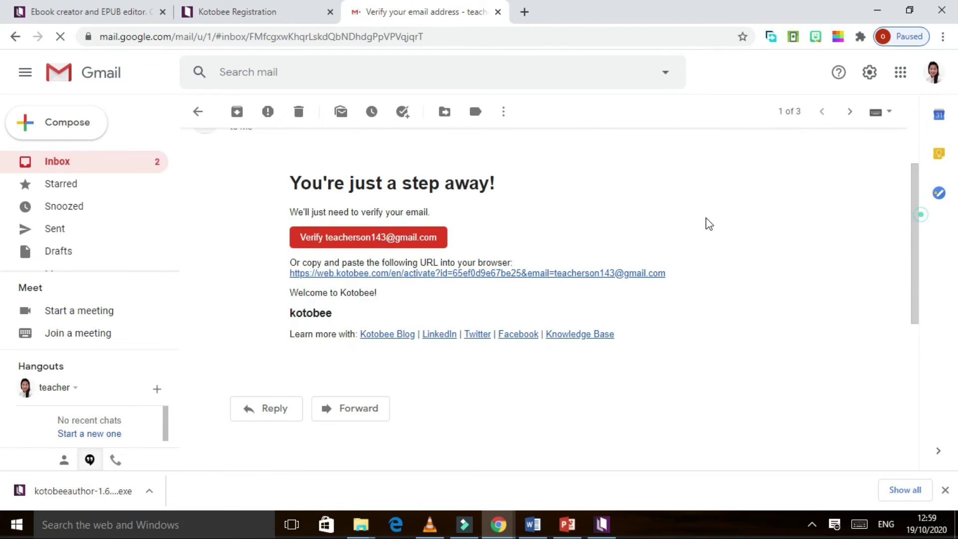
pyautogui.click(369, 236)
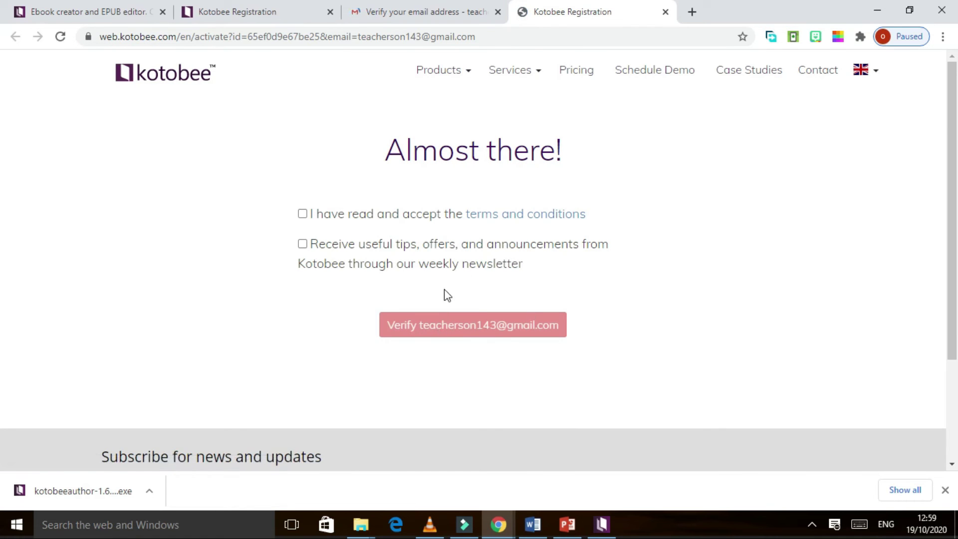
# Accept the terms and conditions, opt in to the weekly newsletter, and verify the e-mail address
pyautogui.click(304, 216)
pyautogui.click(303, 245)
pyautogui.click(500, 324)
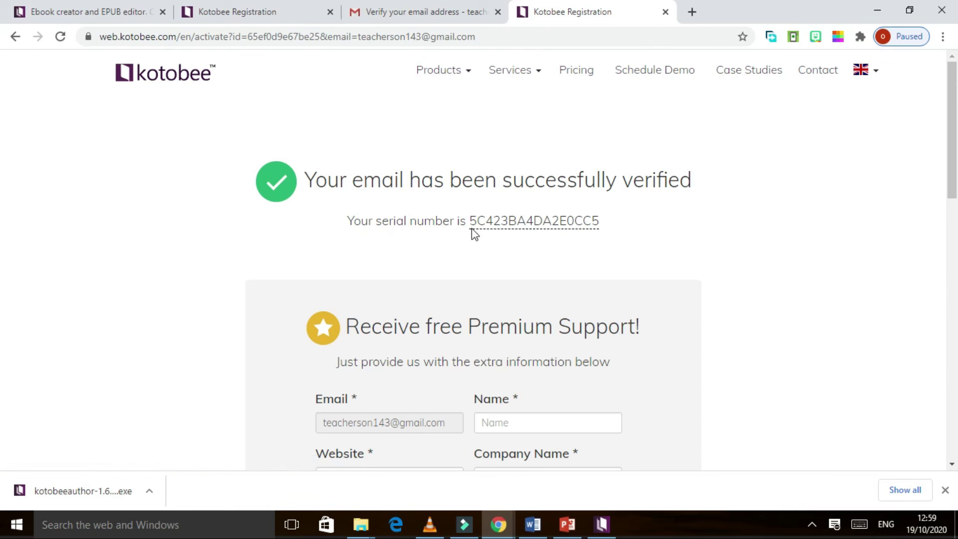
# Copy the issued serial number from the Kotobee verification page
pyautogui.moveTo(596, 220); pyautogui.dragTo(471, 223)
pyautogui.rightClick(470, 223)
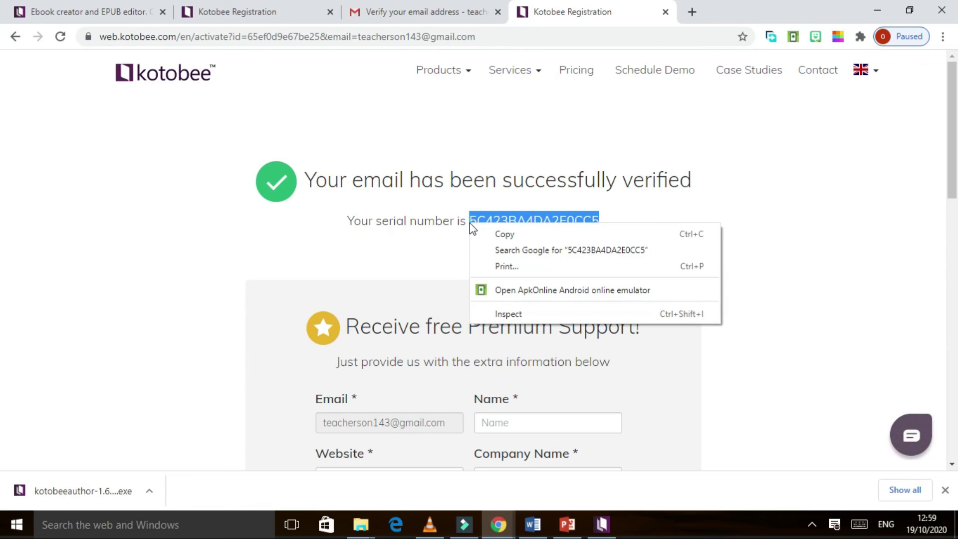
pyautogui.click(494, 233)
# Switch to Kotobee Author, paste the copied serial number into the user login, and submit it
pyautogui.click(277, 12)
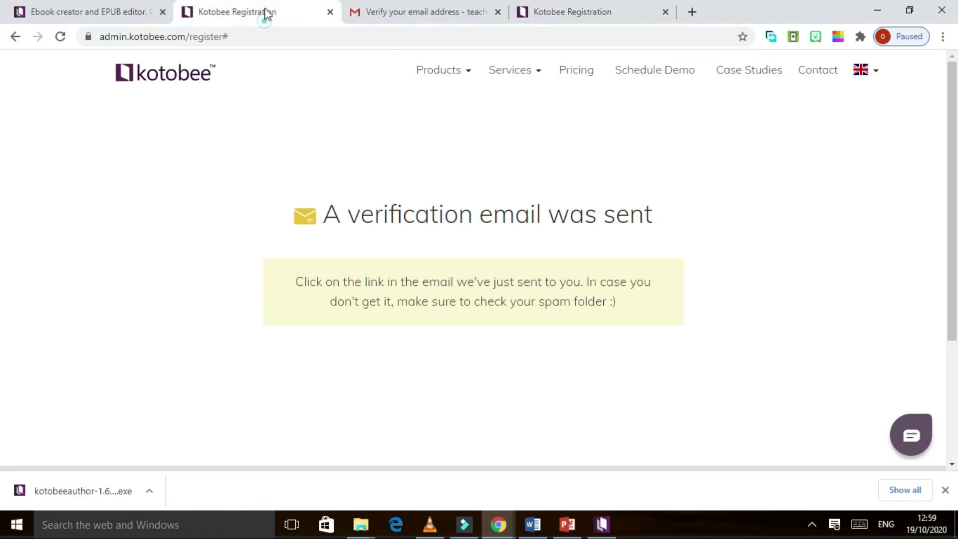
pyautogui.hotkey('alt', 'Tab')
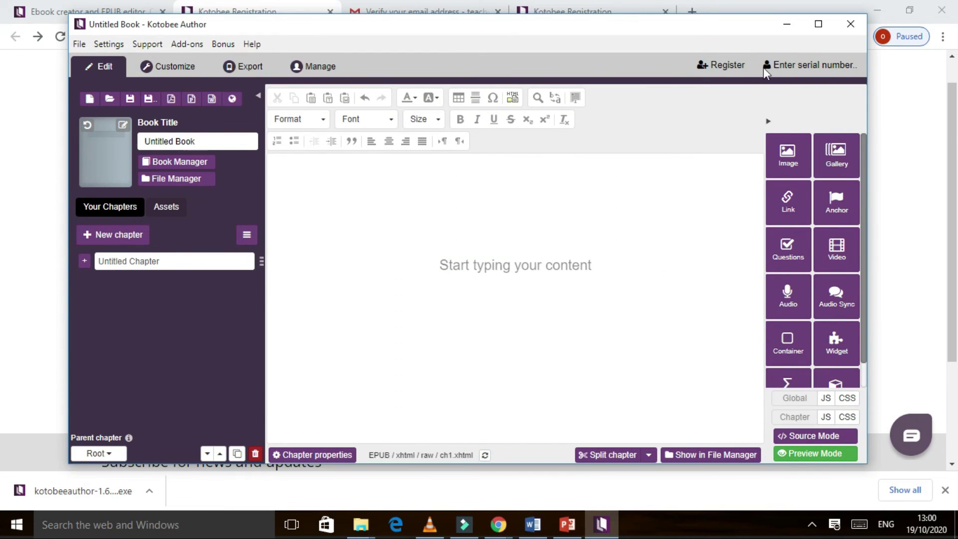
pyautogui.click(821, 69)
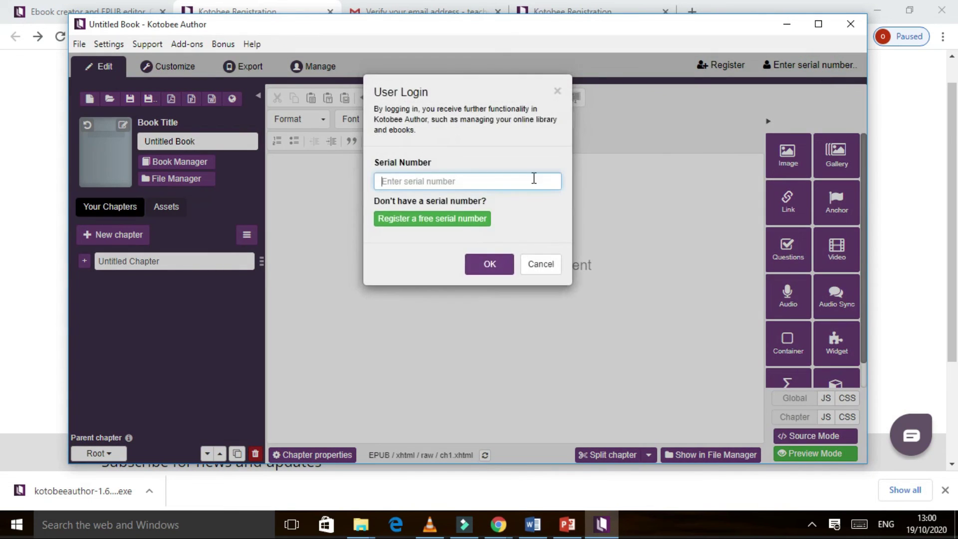
pyautogui.click(419, 180)
pyautogui.rightClick(425, 184)
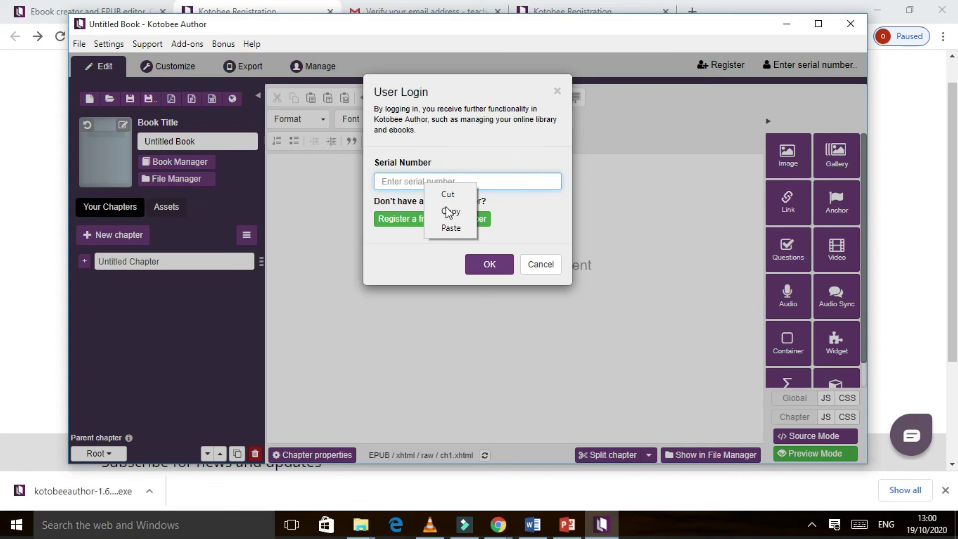
pyautogui.click(452, 226)
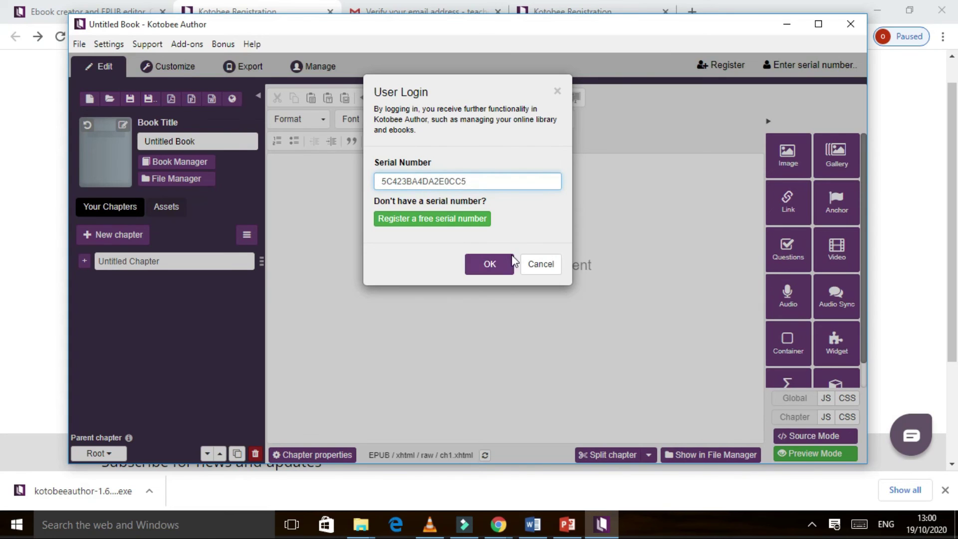
pyautogui.click(493, 267)
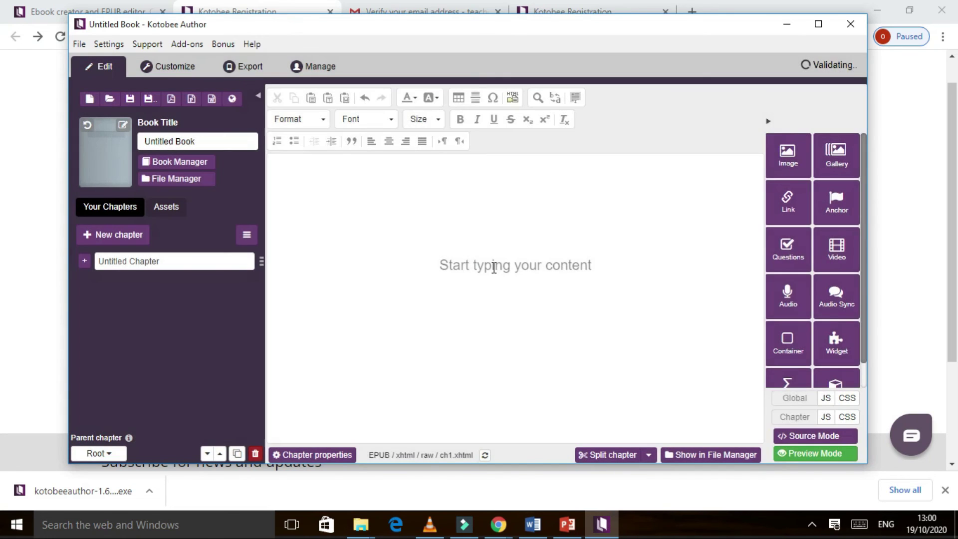